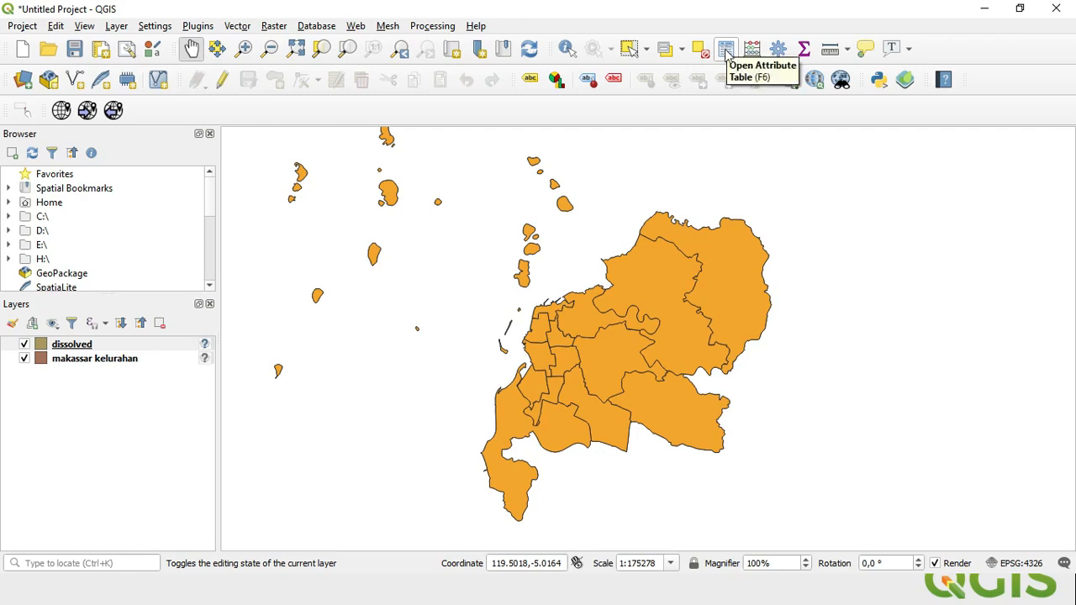
Step: Open the attribute table of the dissolved layer and look through its columns up to PERIMETER
{"action": "left_click", "coordinate": [730, 55]}
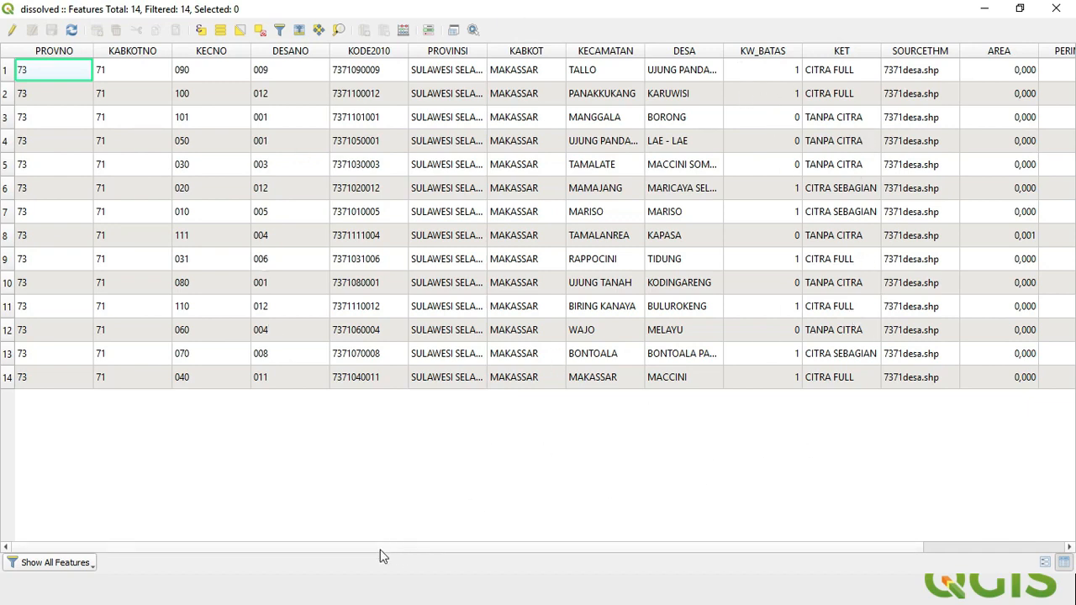
{"action": "left_click", "coordinate": [613, 552]}
{"action": "left_click_drag", "start_coordinate": [678, 548], "coordinate": [744, 551]}
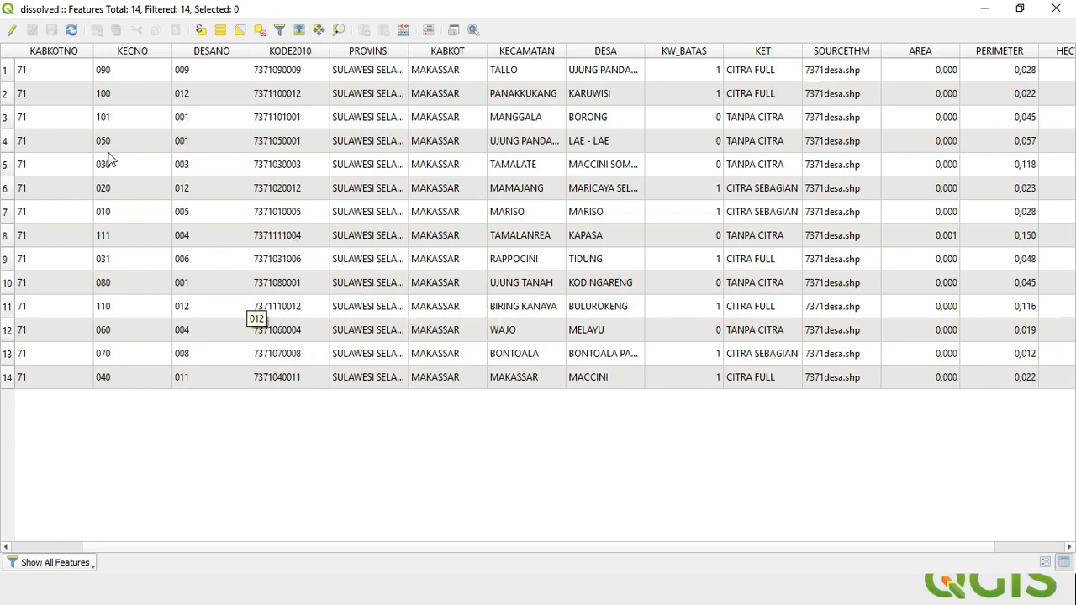
Step: Enable editing on the dissolved layer and delete the fields DESA, KW_BATAS, KET, SOURCETHM, AREA, PERIMETER and HECTARES
{"action": "left_click", "coordinate": [11, 30]}
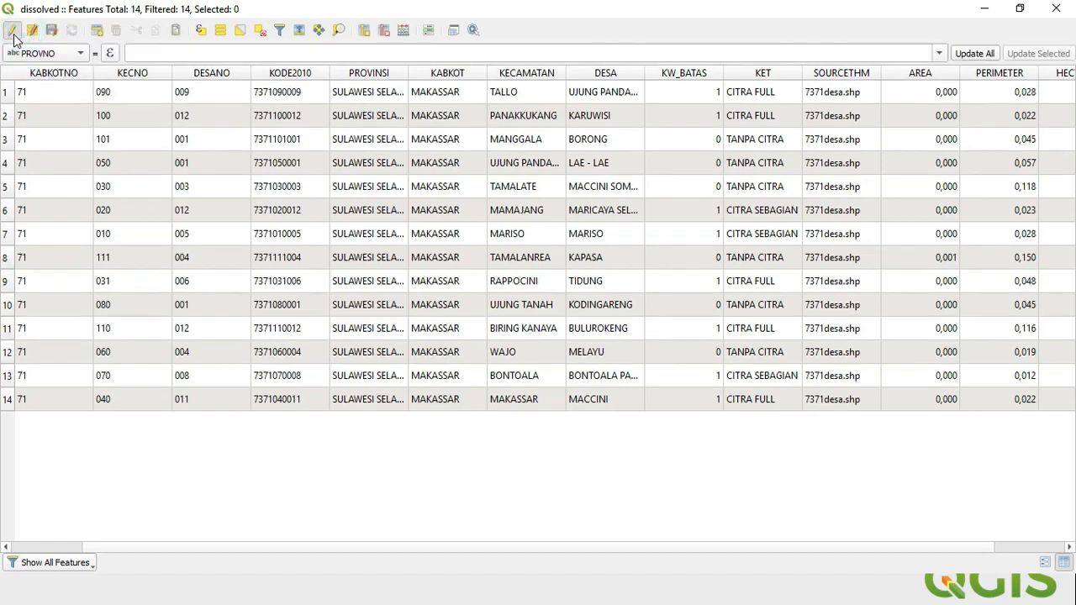
{"action": "left_click", "coordinate": [383, 32]}
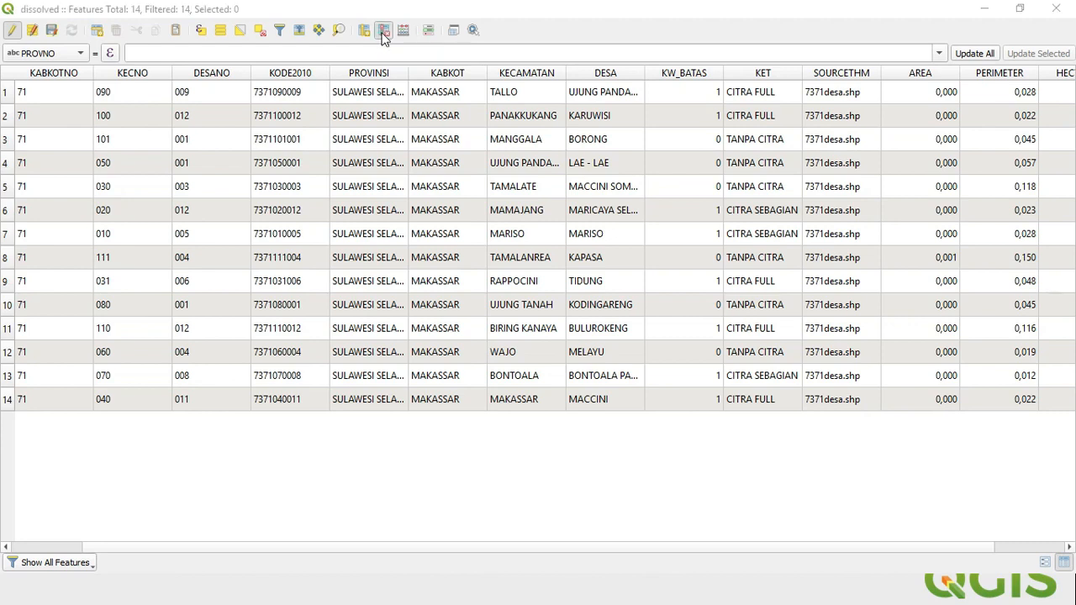
{"action": "left_click", "coordinate": [356, 222]}
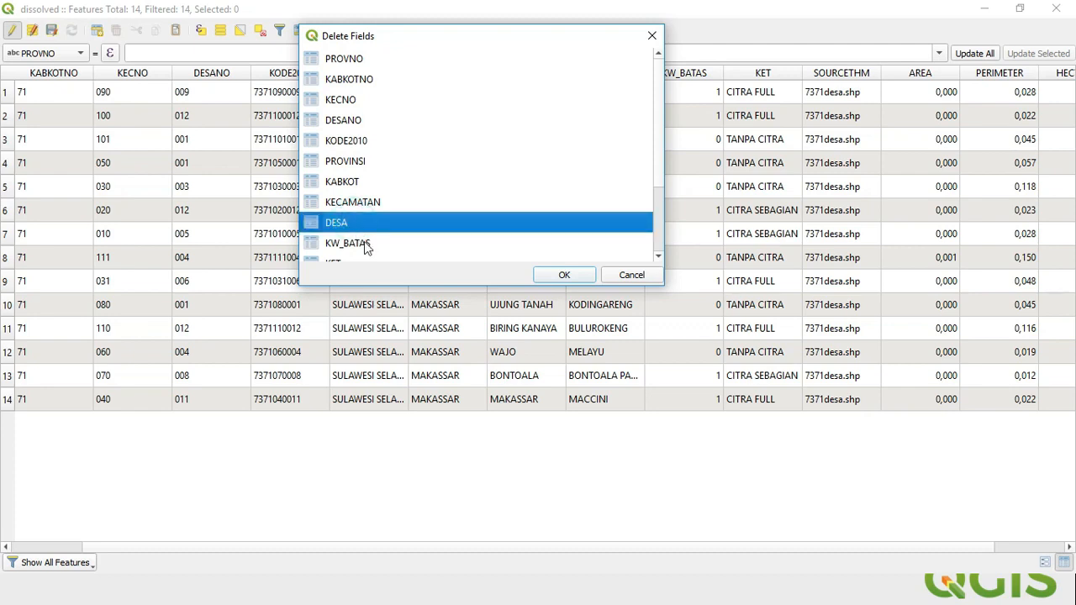
{"action": "left_click", "coordinate": [373, 246], "text": "ctrl"}
{"action": "left_click", "coordinate": [367, 260], "text": "ctrl"}
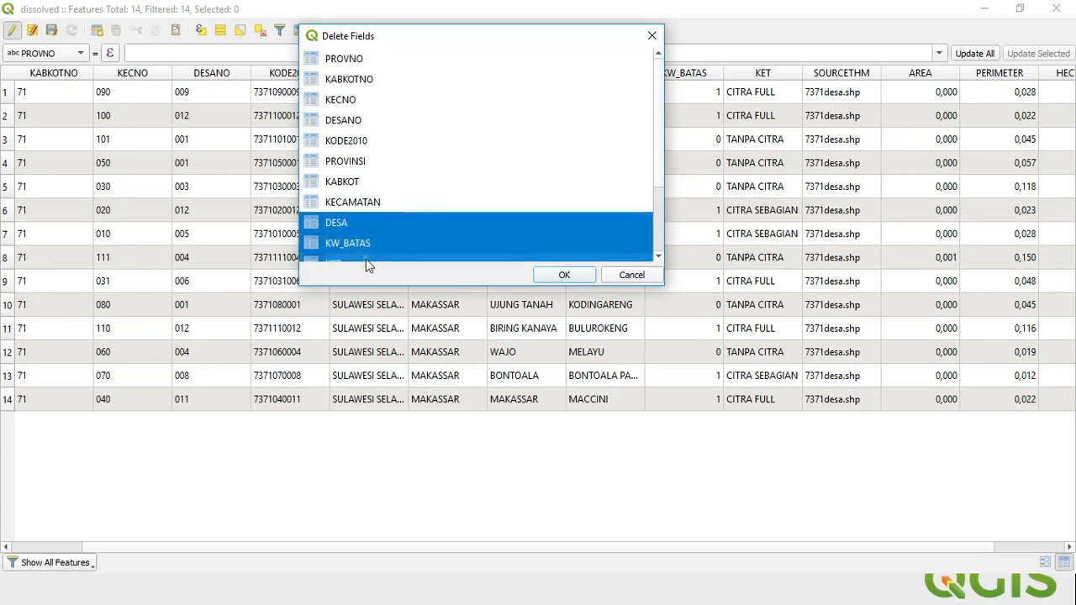
{"action": "scroll", "coordinate": [395, 235], "scroll_direction": "down", "scroll_amount": 1}
{"action": "left_click", "coordinate": [390, 224], "text": "ctrl"}
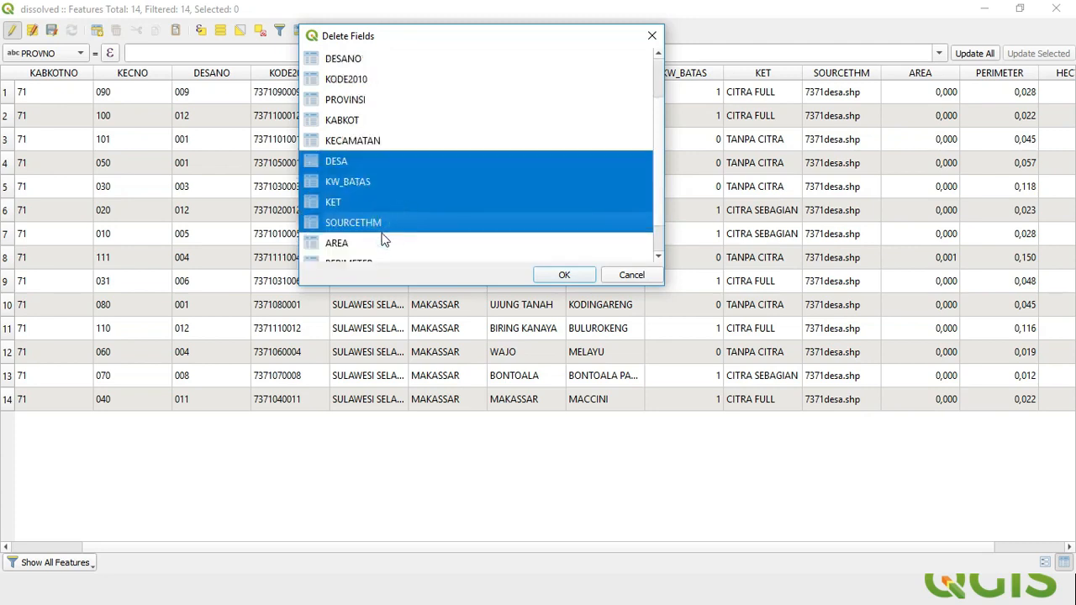
{"action": "left_click", "coordinate": [373, 245], "text": "ctrl"}
{"action": "left_click", "coordinate": [389, 260], "text": "ctrl"}
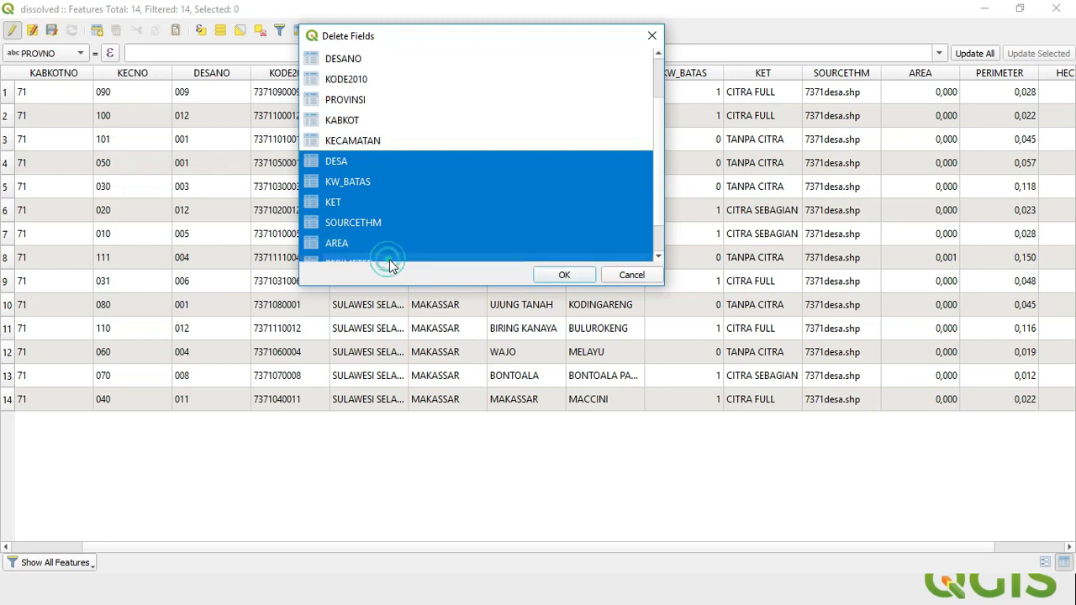
{"action": "scroll", "coordinate": [389, 256], "scroll_direction": "down", "scroll_amount": 1}
{"action": "left_click", "coordinate": [387, 252], "text": "ctrl"}
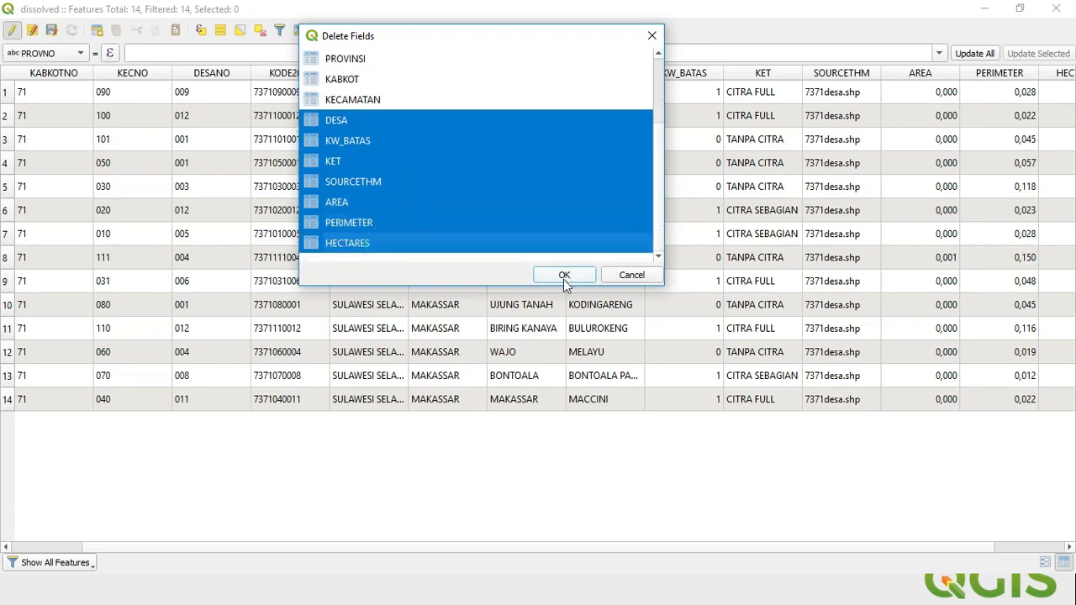
{"action": "left_click", "coordinate": [564, 277]}
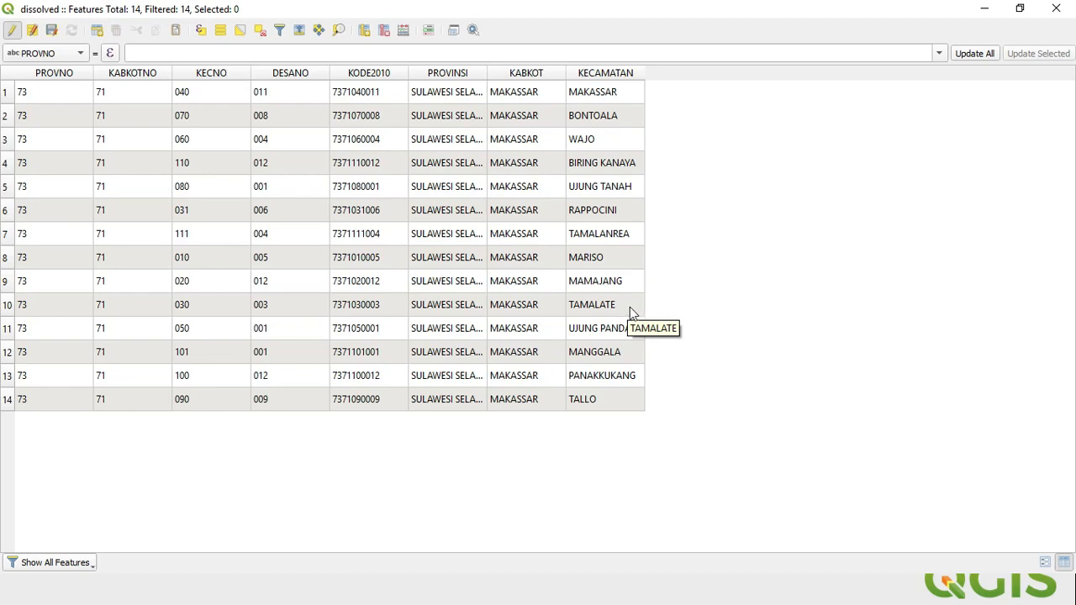
Step: Switch to the PowerPoint slide show, examine the JMLH_PDDK and Kasus_dbd figures per kecamatan, and return to the QGIS attribute table
{"action": "key", "text": "alt+Tab"}
{"action": "key", "text": "alt+Tab"}
{"action": "key", "text": "alt+Tab"}
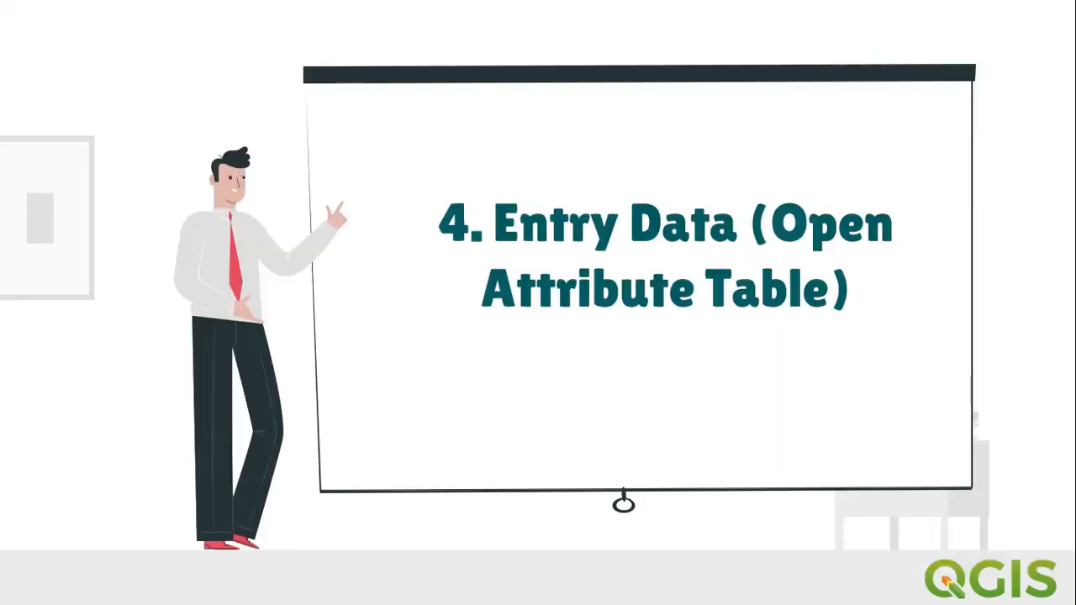
{"action": "key", "text": "Right"}
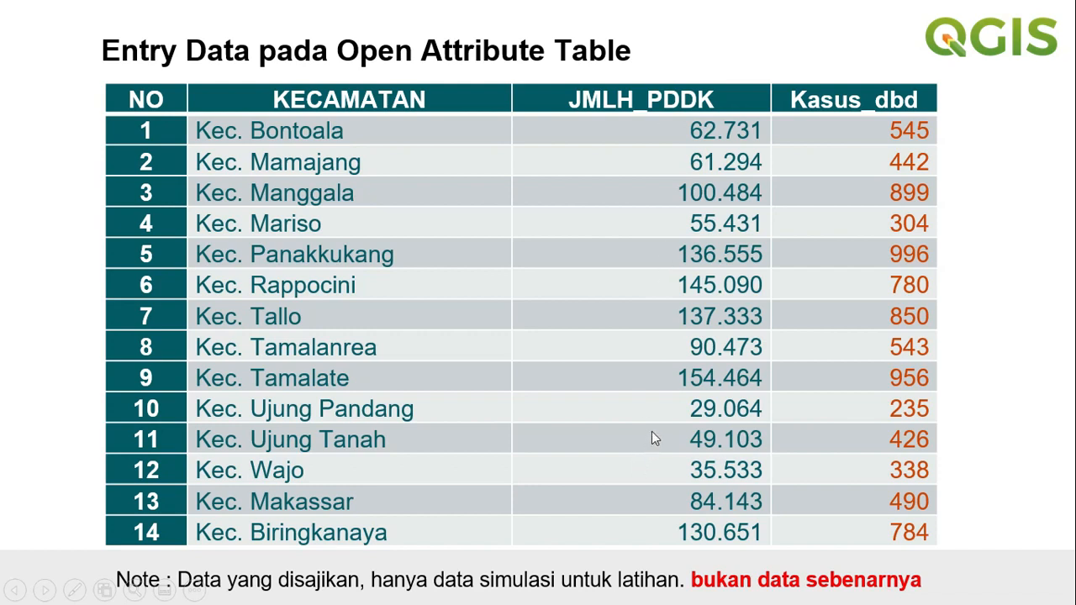
{"action": "key", "text": "alt+Tab"}
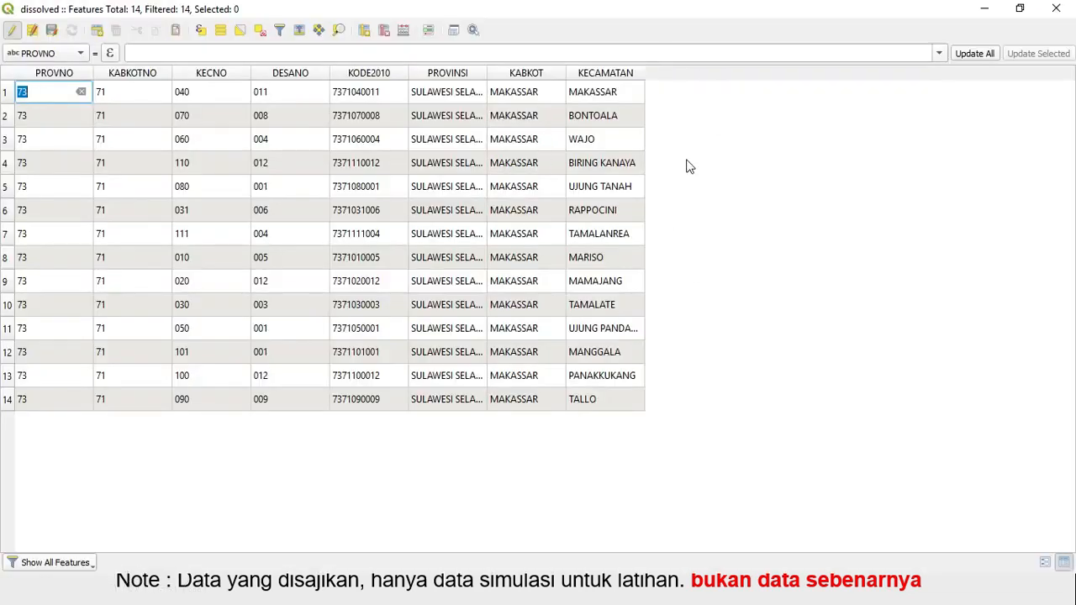
Step: Add a whole number (integer) field named jmlh_pddk with the comment "Jumlah penduduk" and length 6
{"action": "left_click", "coordinate": [364, 32]}
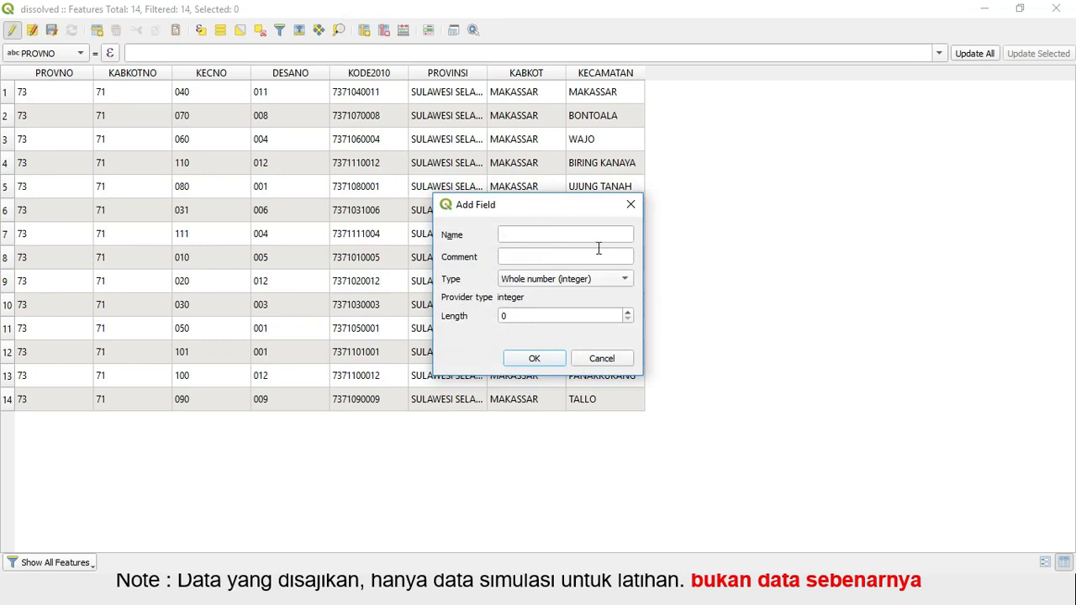
{"action": "left_click", "coordinate": [542, 239]}
{"action": "type", "text": "jmlh_pddk"}
{"action": "left_click", "coordinate": [536, 256]}
{"action": "type", "text": "Jumlah penduduk"}
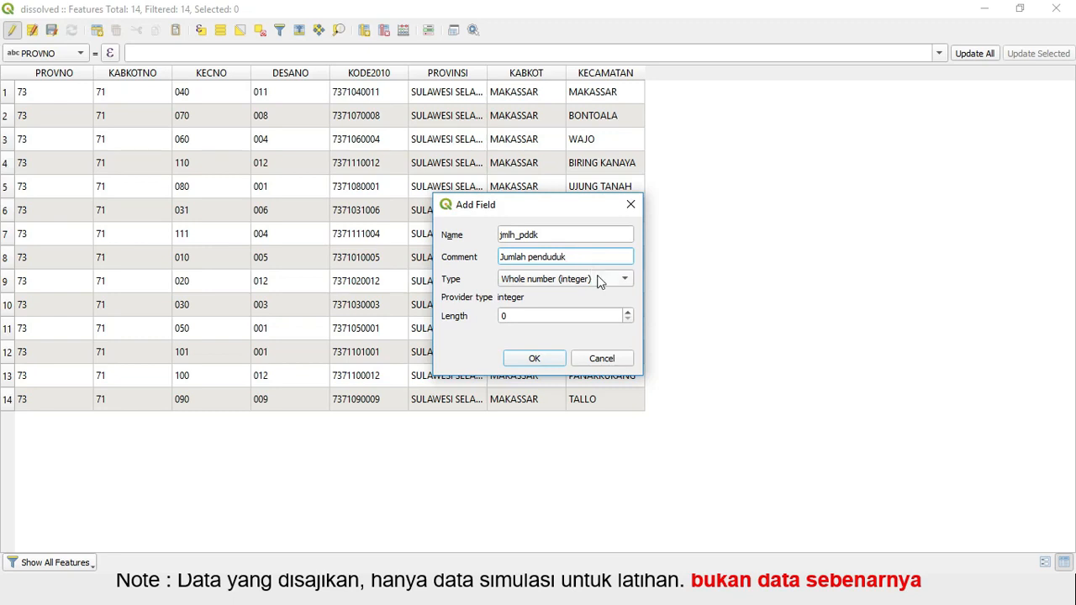
{"action": "left_click", "coordinate": [628, 284]}
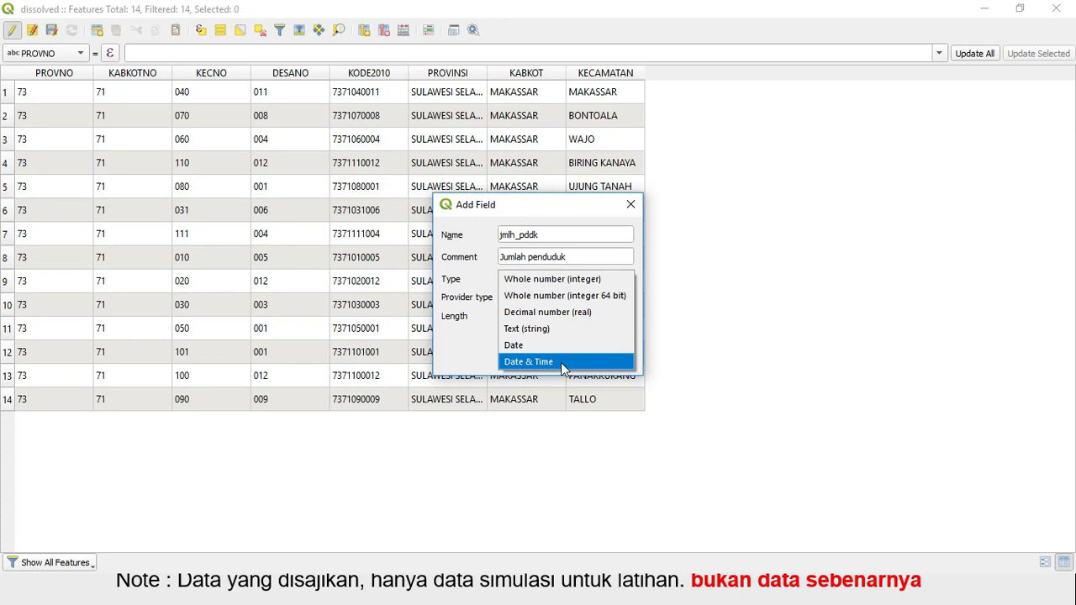
{"action": "left_click", "coordinate": [574, 286]}
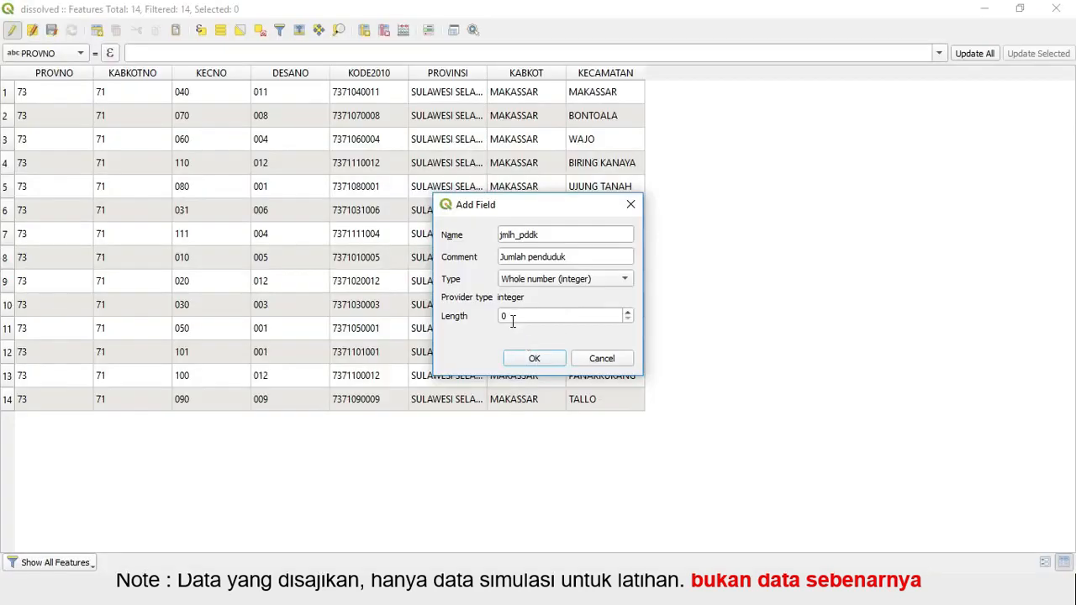
{"action": "double_click", "coordinate": [495, 318]}
{"action": "type", "text": "6"}
{"action": "left_click", "coordinate": [547, 364]}
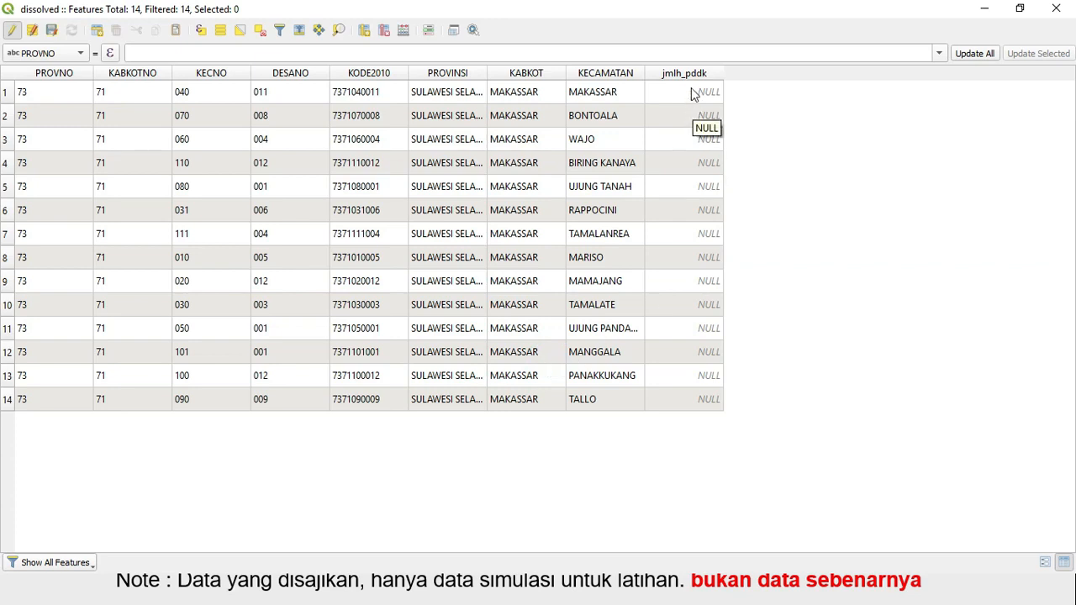
Step: Float the attribute table over the slide's figures and set jmlh_pddk to 84143 for MAKASSAR and 62731 for BONTOALA
{"action": "left_click", "coordinate": [1019, 7]}
{"action": "left_click_drag", "start_coordinate": [595, 241], "coordinate": [569, 221]}
{"action": "left_click_drag", "start_coordinate": [578, 478], "coordinate": [679, 477]}
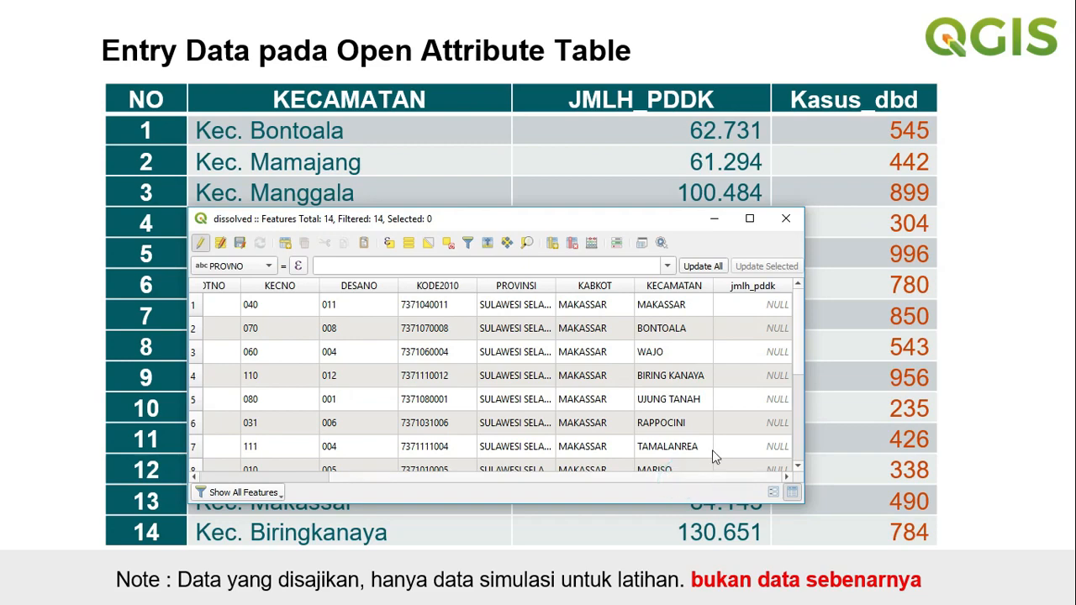
{"action": "left_click_drag", "start_coordinate": [614, 221], "coordinate": [624, 178]}
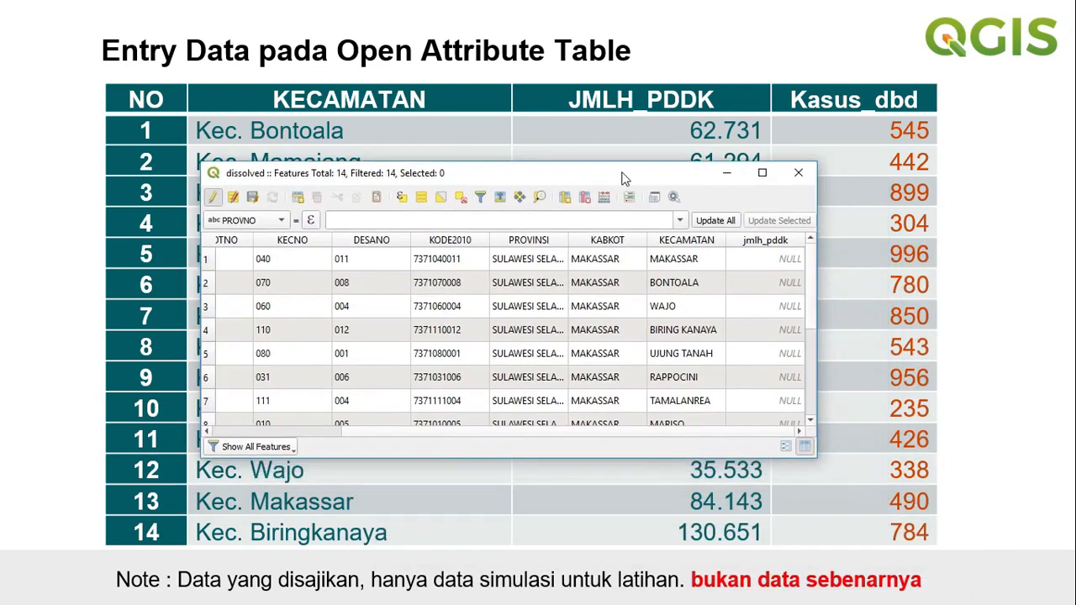
{"action": "double_click", "coordinate": [780, 258]}
{"action": "type", "text": "84143"}
{"action": "double_click", "coordinate": [761, 283]}
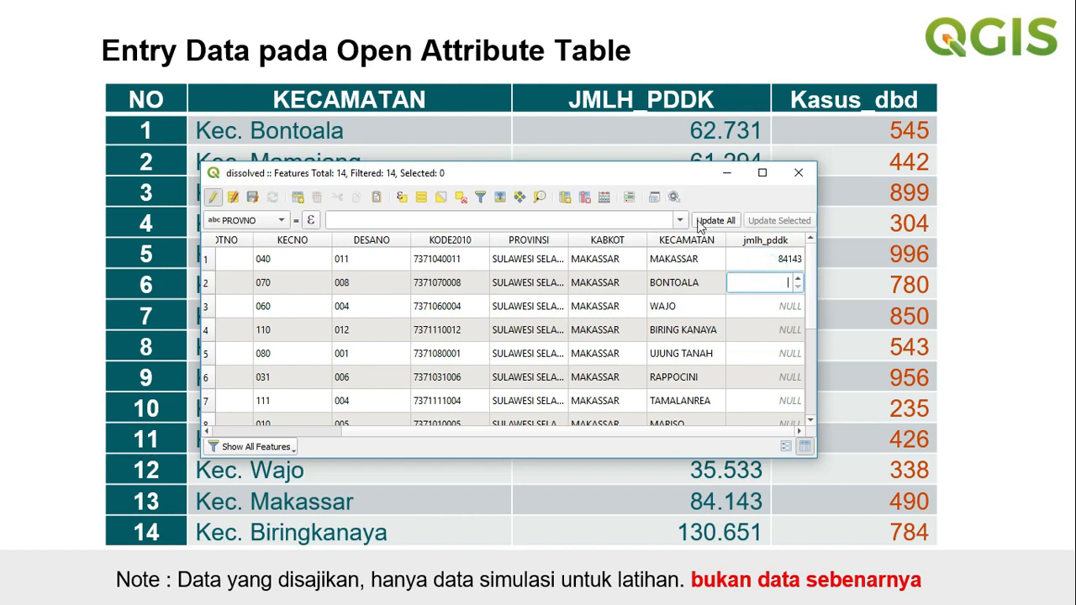
{"action": "type", "text": "62731"}
Step: Reposition the floating attribute table clear of the slide's lower rows and set jmlh_pddk to 35533 for WAJO
{"action": "left_click_drag", "start_coordinate": [679, 179], "coordinate": [688, 235]}
{"action": "double_click", "coordinate": [688, 235]}
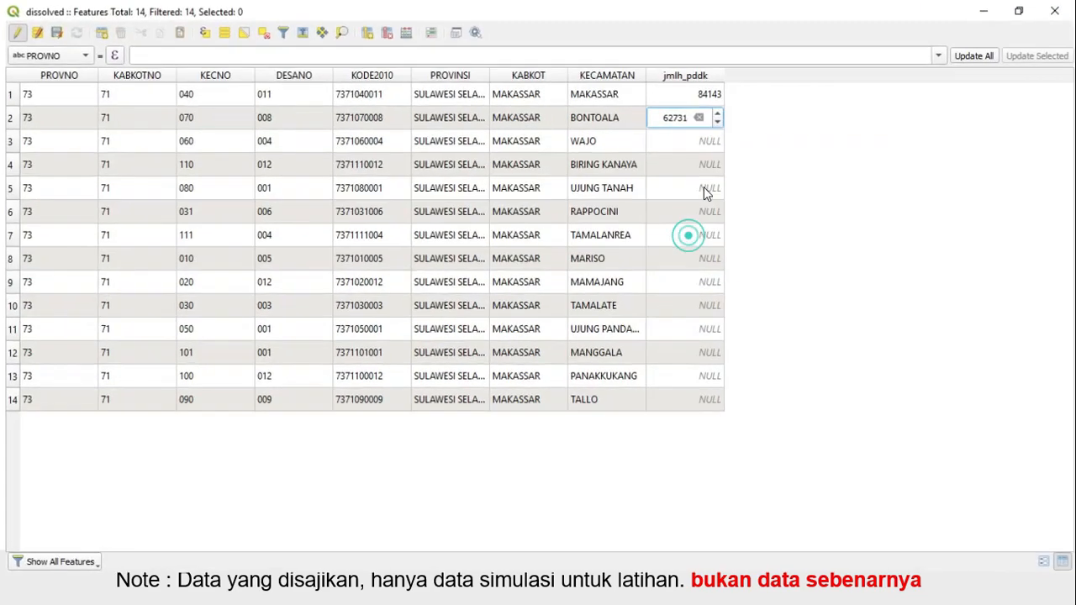
{"action": "left_click", "coordinate": [1021, 6]}
{"action": "left_click_drag", "start_coordinate": [625, 237], "coordinate": [460, 39]}
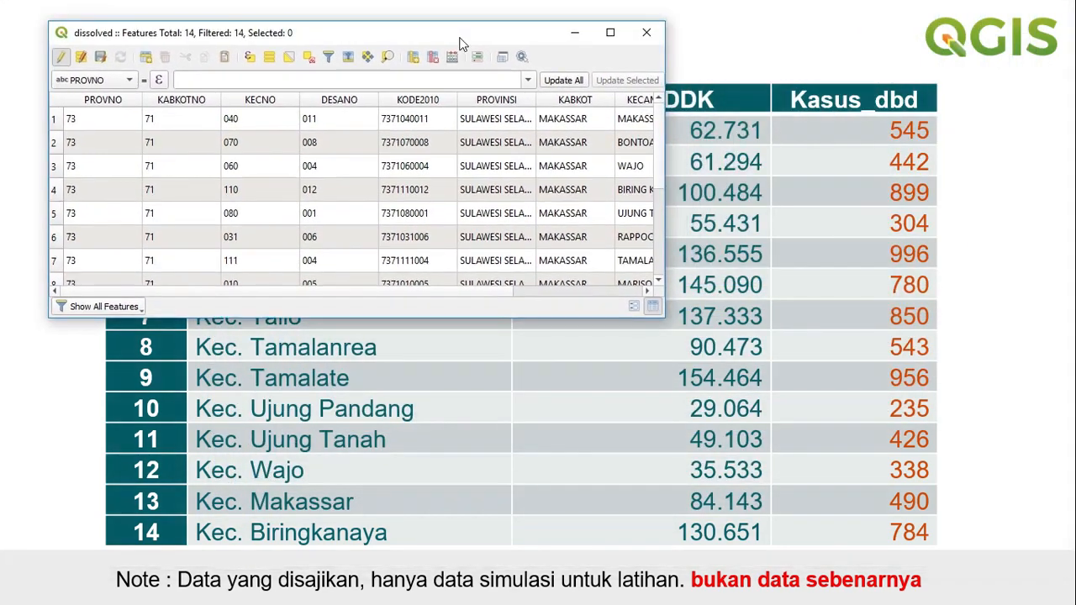
{"action": "left_click", "coordinate": [445, 294]}
{"action": "left_click_drag", "start_coordinate": [454, 301], "coordinate": [563, 291]}
{"action": "double_click", "coordinate": [619, 165]}
{"action": "type", "text": "35533"}
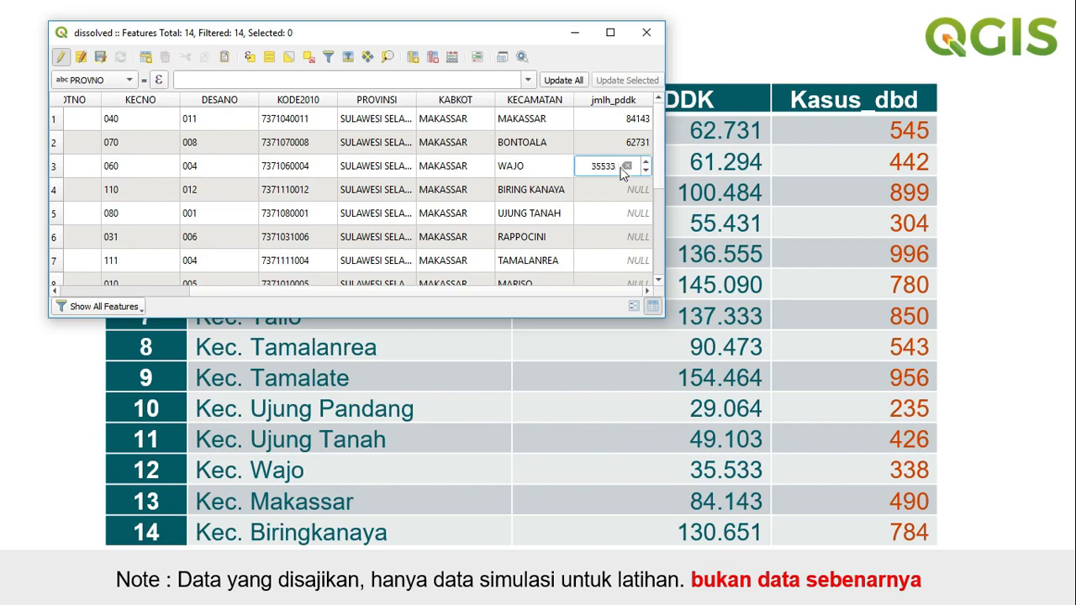
{"action": "left_click", "coordinate": [627, 186]}
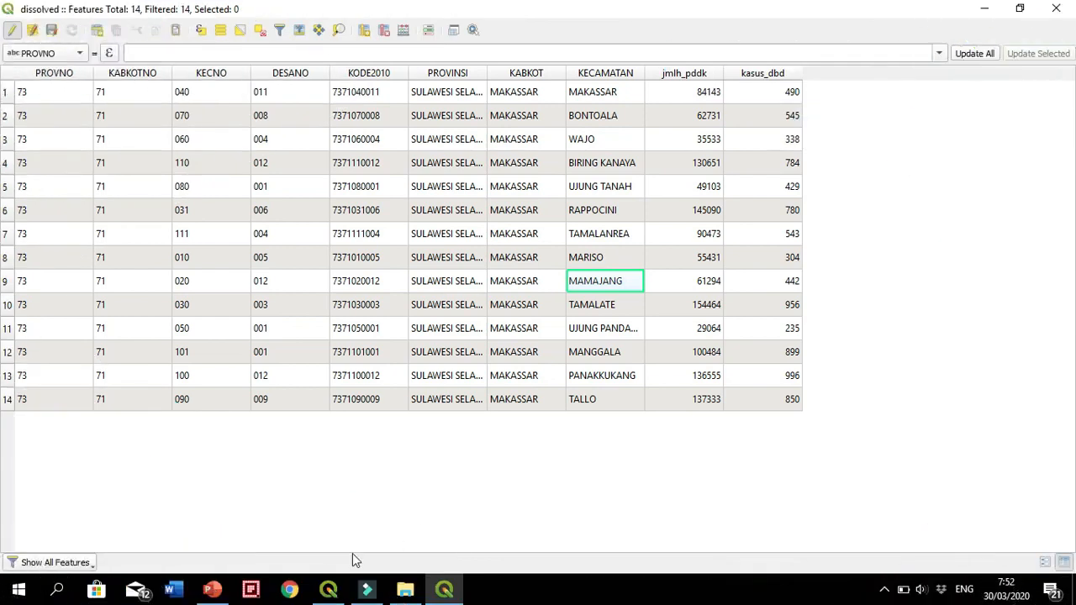
Step: Switch to PowerPoint and present the "Entry Data pada Open Attribute Table" slide full screen
{"action": "mouse_move", "coordinate": [330, 589]}
{"action": "key", "text": "alt+Tab"}
{"action": "key", "text": "alt+Tab"}
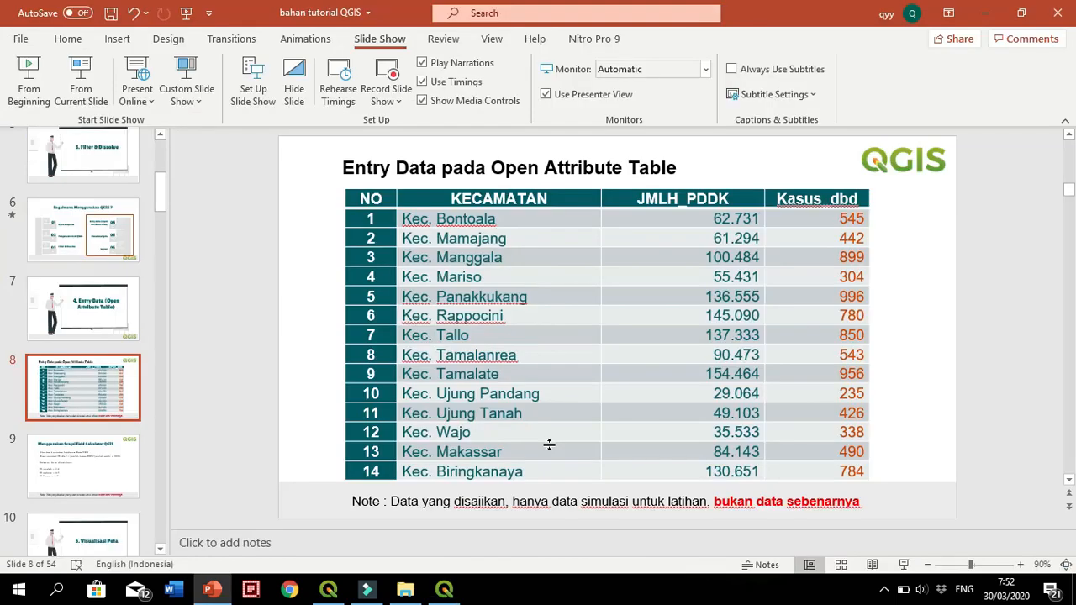
{"action": "left_click", "coordinate": [903, 563]}
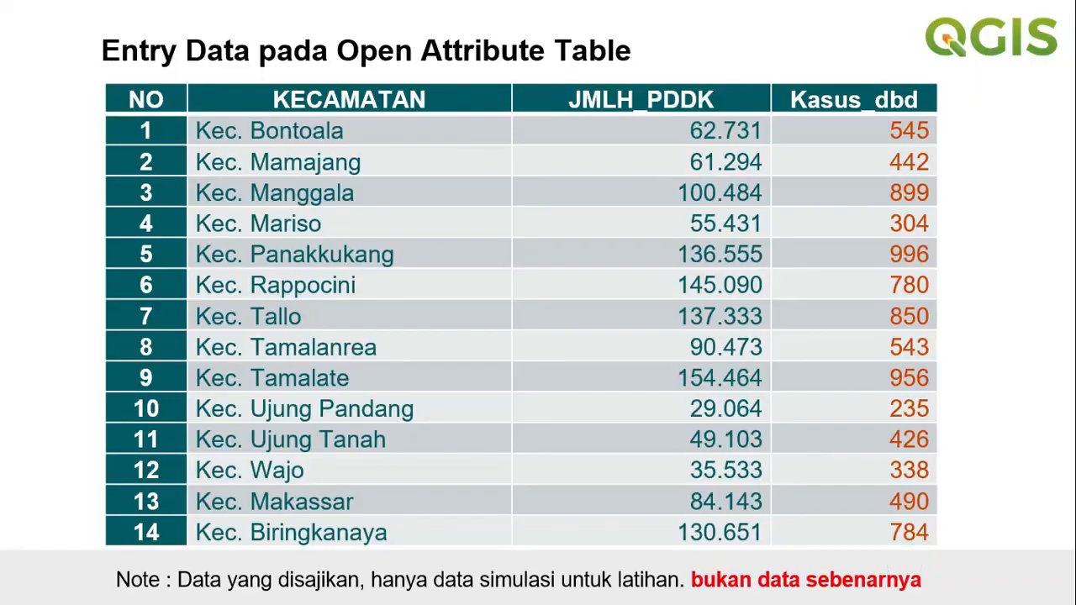